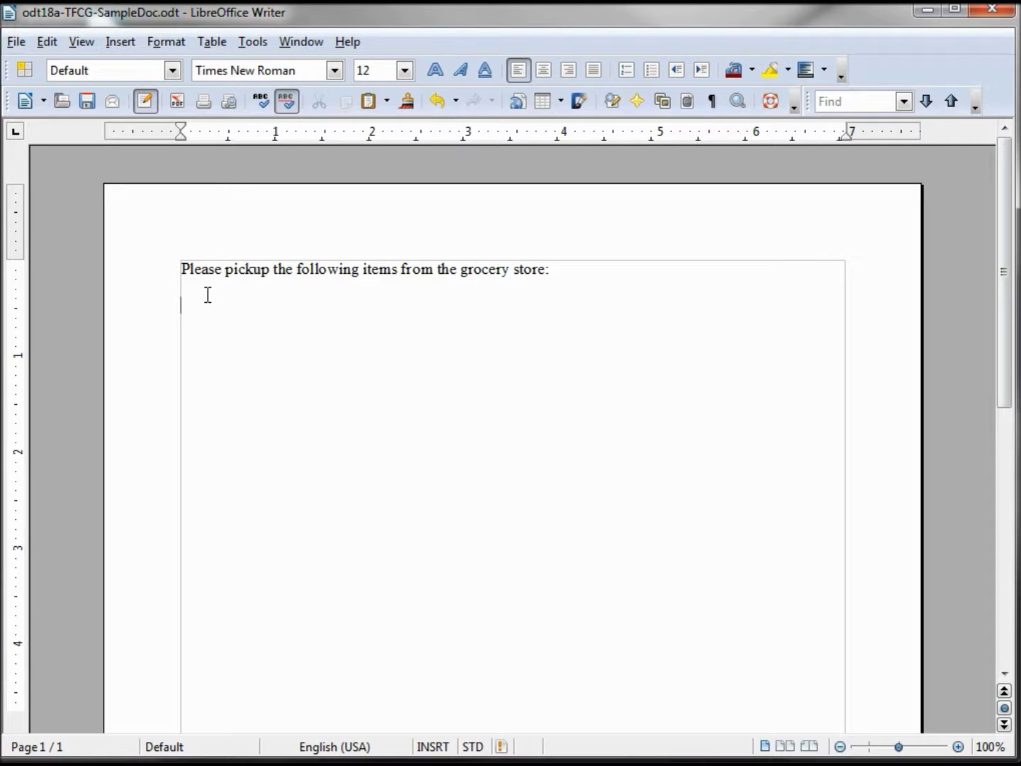
type("* ")
type("eggs")
- Type '* eggs', 'milk' and 'bread' as an auto-bulleted list, then end the list
key("Return")
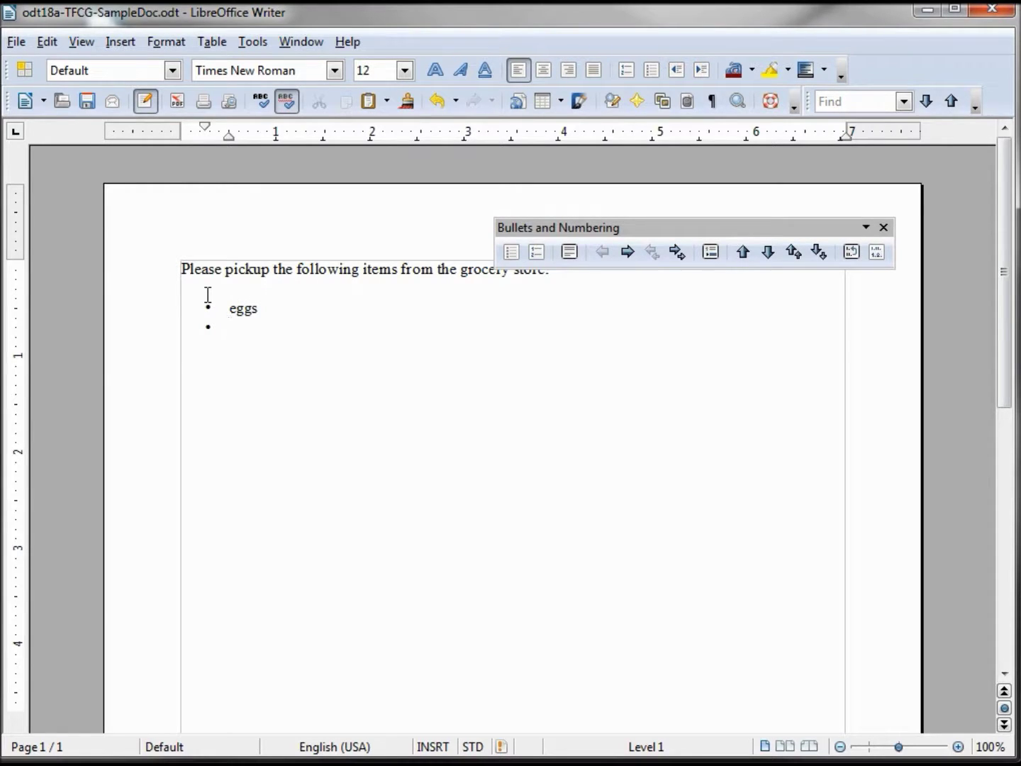
type("milk")
key("Return")
type("break")
key("BackSpace")
type("d")
key("Return")
key("Return")
key("Return")
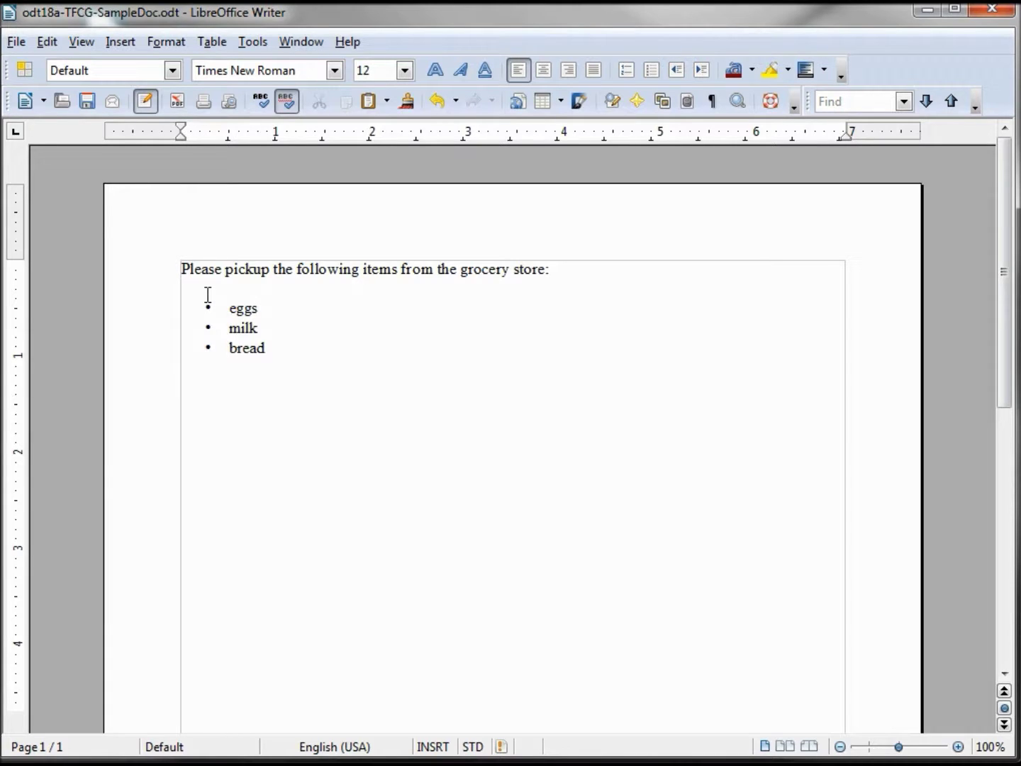
type("1")
type(")")
type(" eggs")
- Type '1) eggs' and 'milk' as an auto-numbered list, then end the numbering
key("Return")
type("milk")
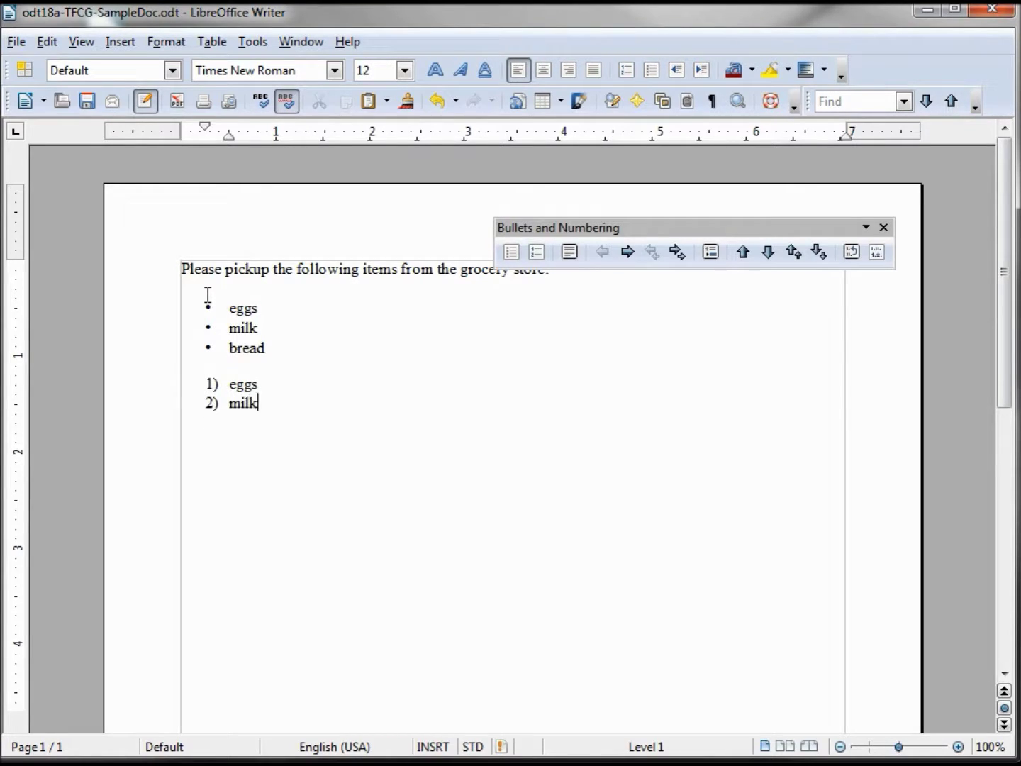
key("Return")
key("Return")
key("Return")
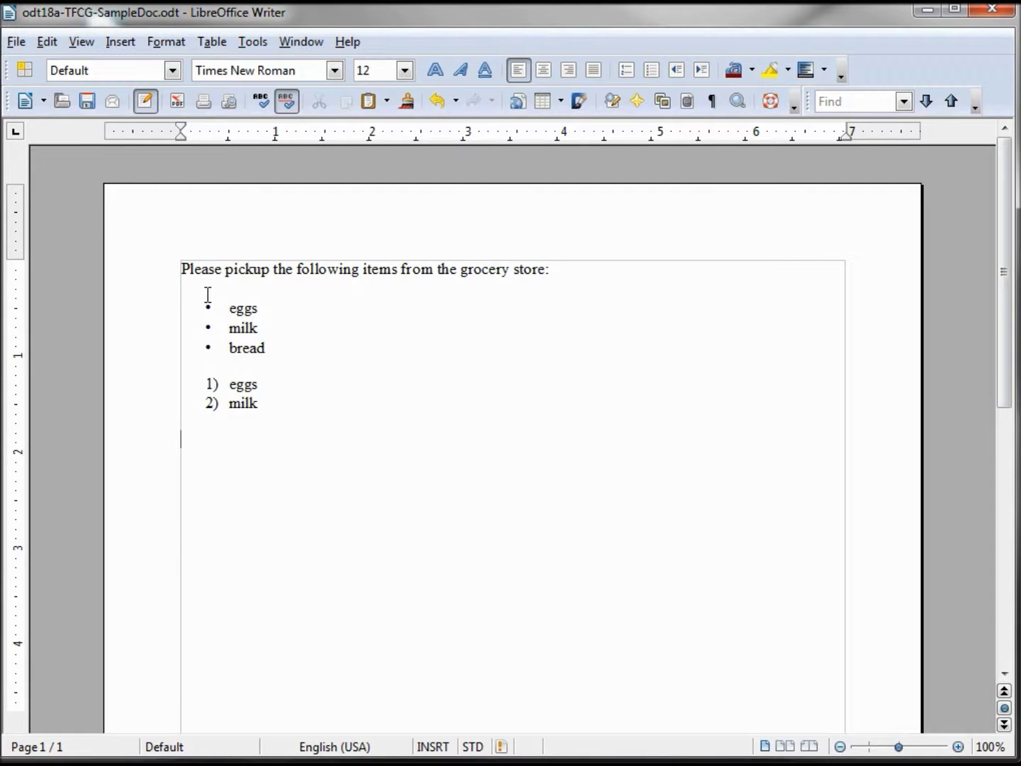
type("6.")
type(" milk")
- Type '6. milk', then 'eggs' and 'bread' as auto-numbered items 7 and 8
key("Return")
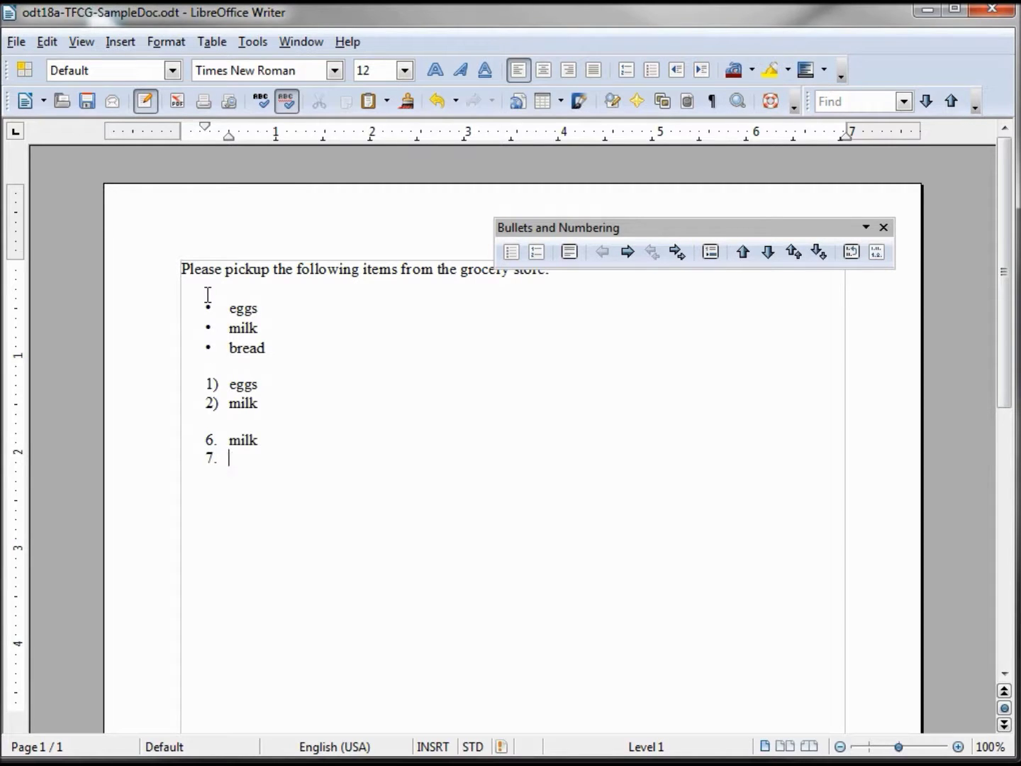
type("e")
type("ggs")
key("Return")
type("b")
type("read")
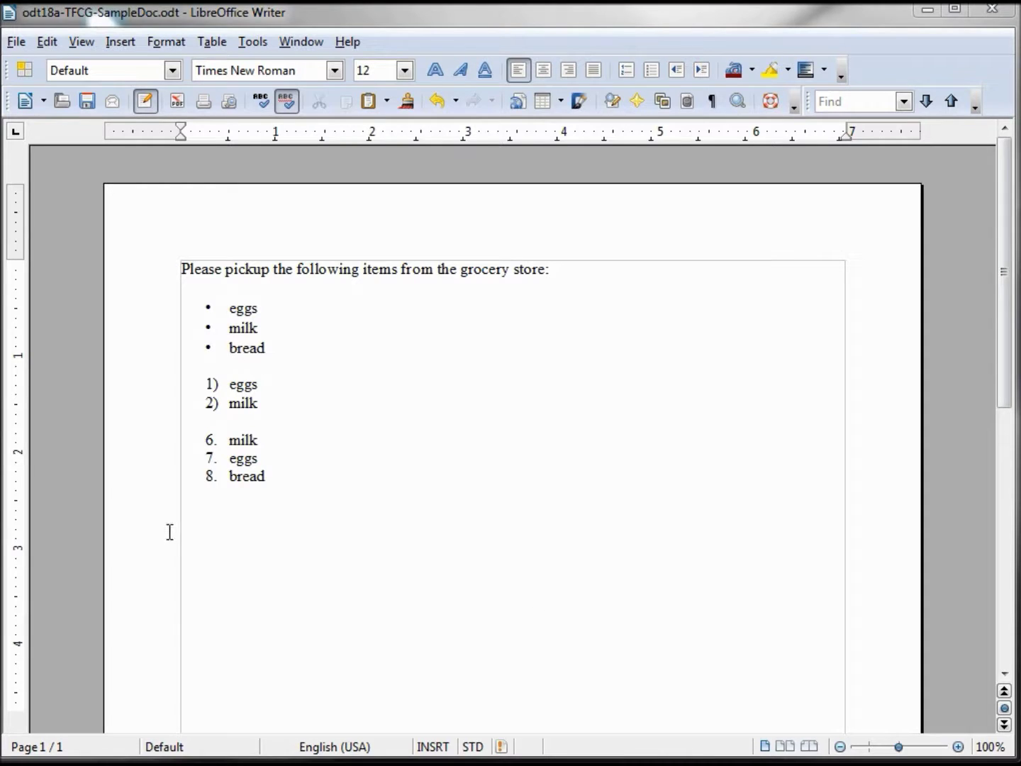
- Add the heading 'The survey of 20 kids favorite foods:' followed by auto-numbered '9) pizza'
left_click(207, 517)
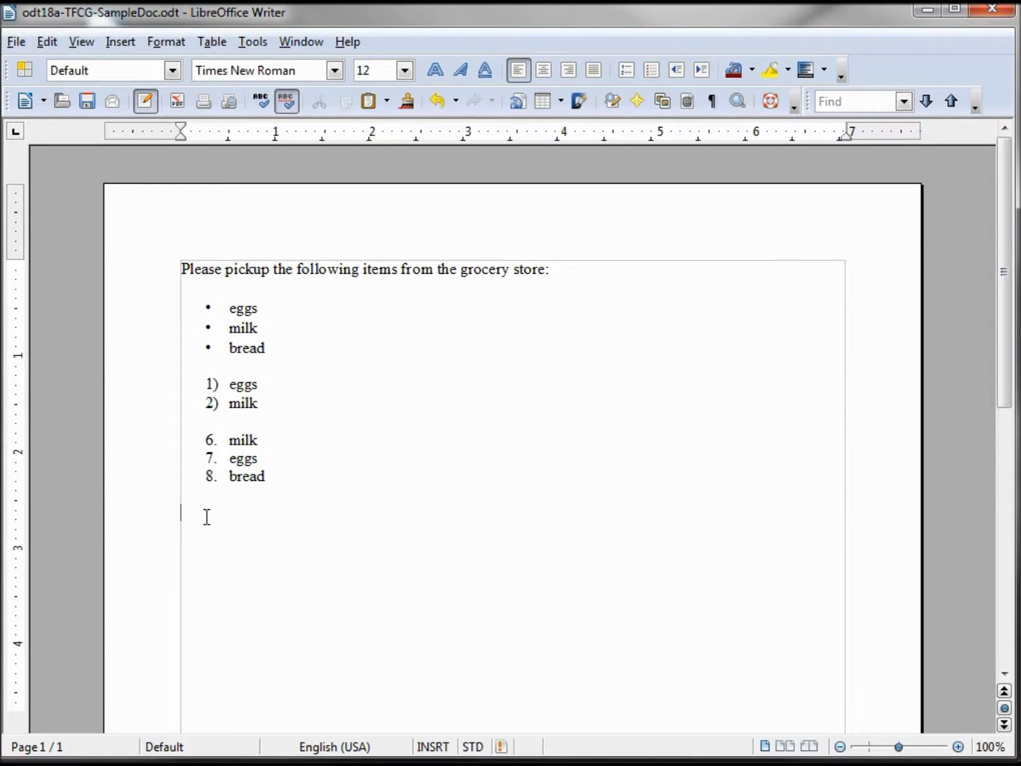
type("The survey of 20 kids favorite foods:")
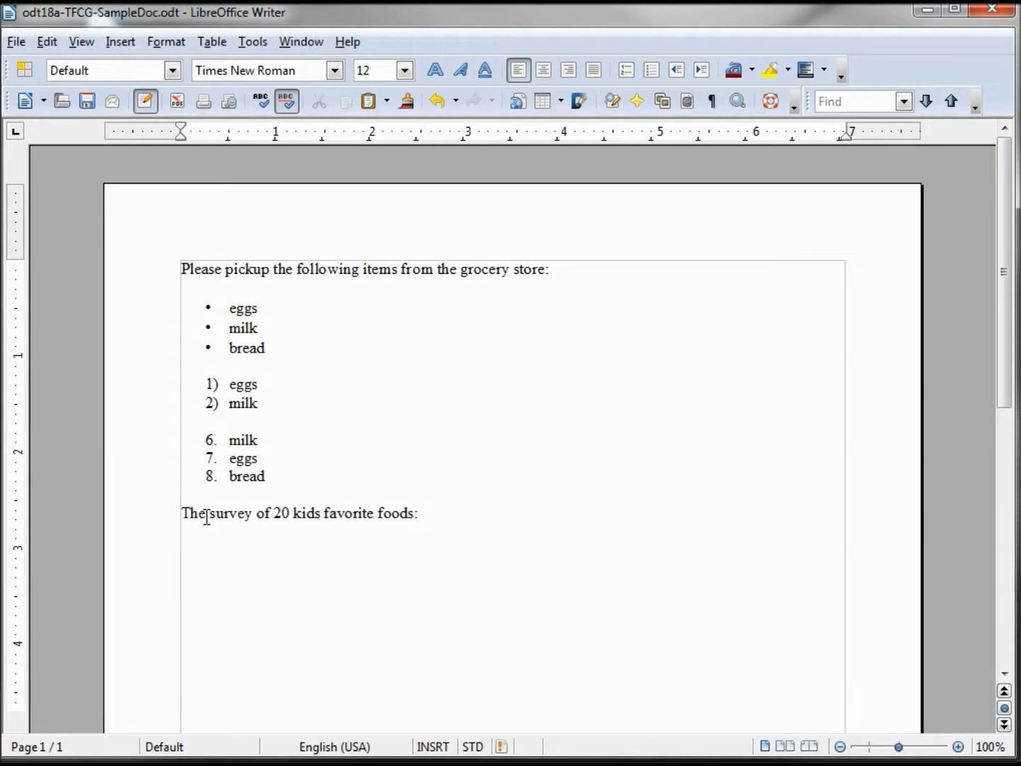
key("Return")
type("9) ")
type("pizza")
key("Return")
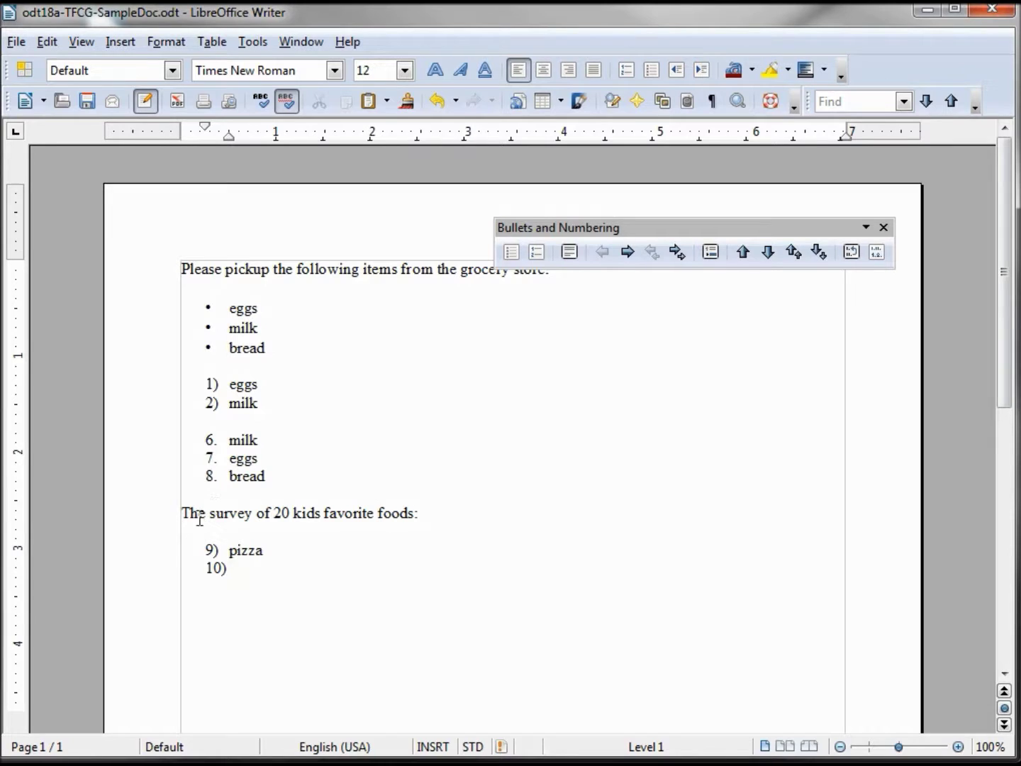
left_click(248, 47)
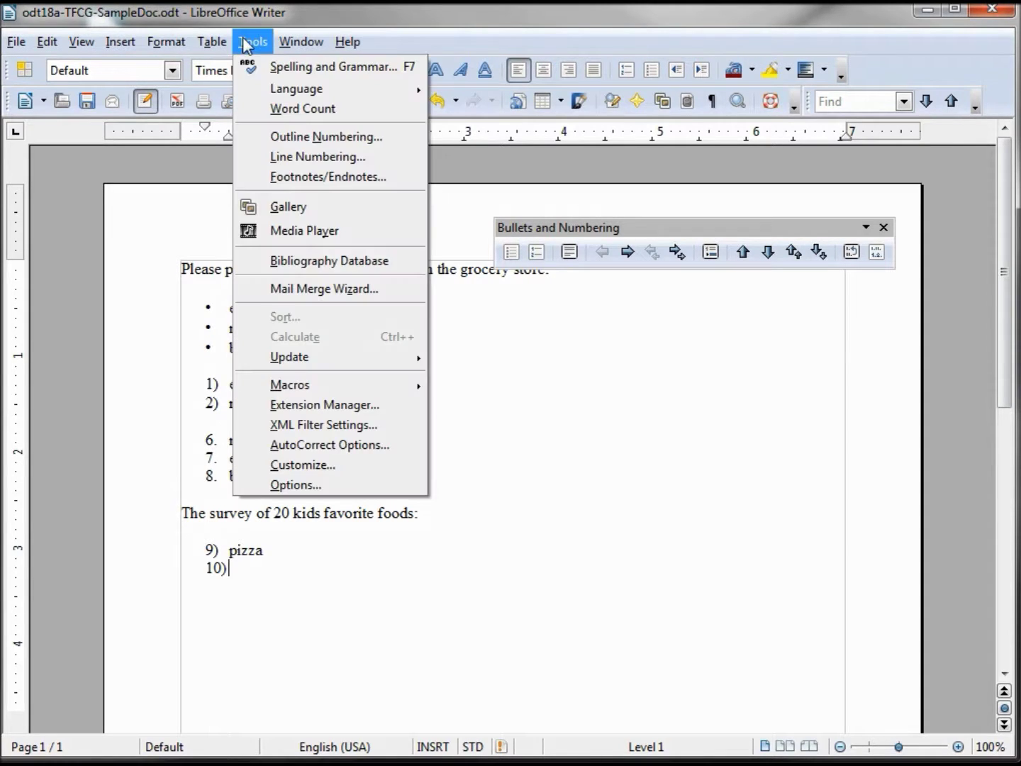
- Uncheck Apply numbering in AutoCorrect Options and strip the numbering from the pizza line
left_click(335, 450)
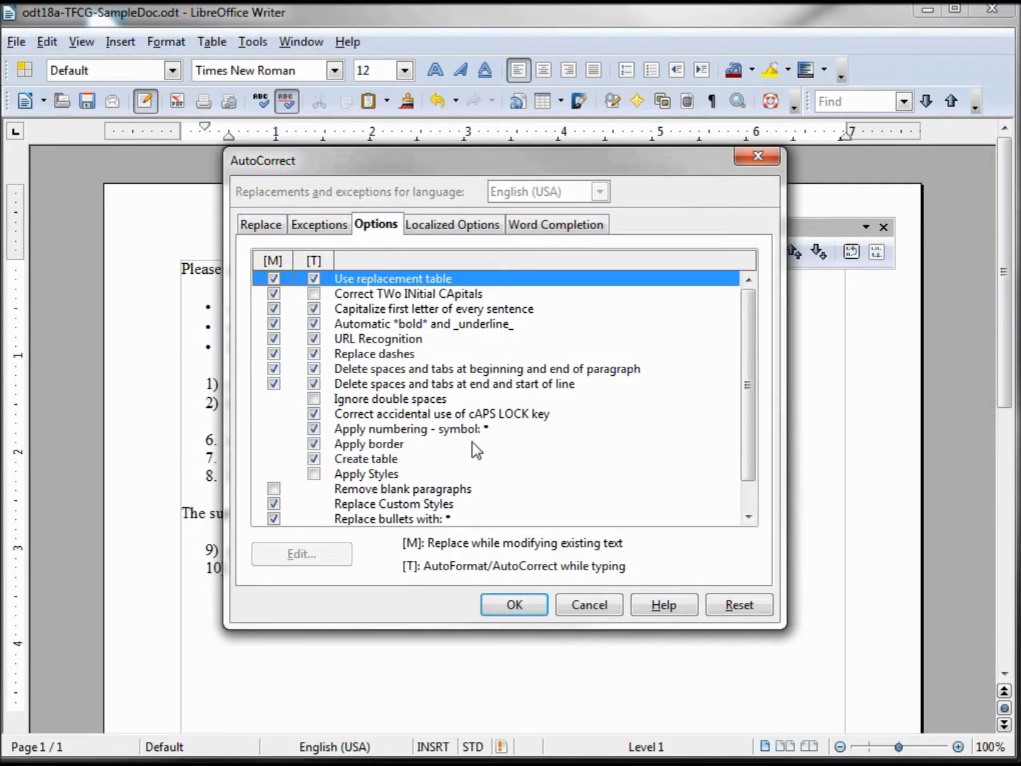
left_click(314, 429)
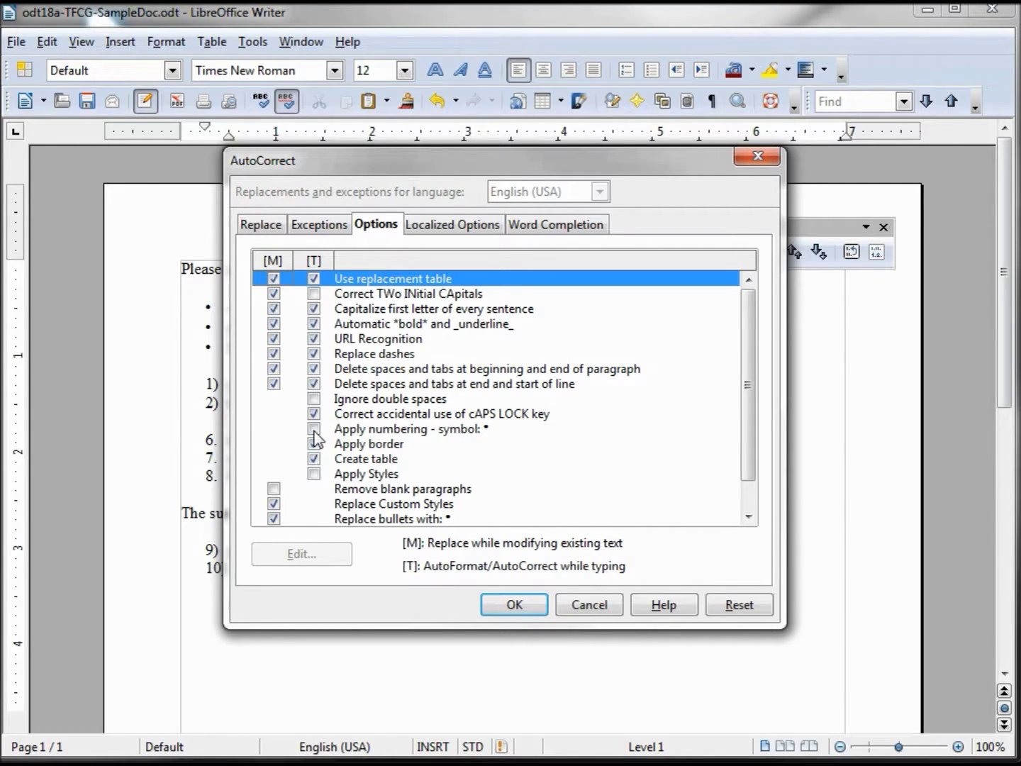
left_click(513, 607)
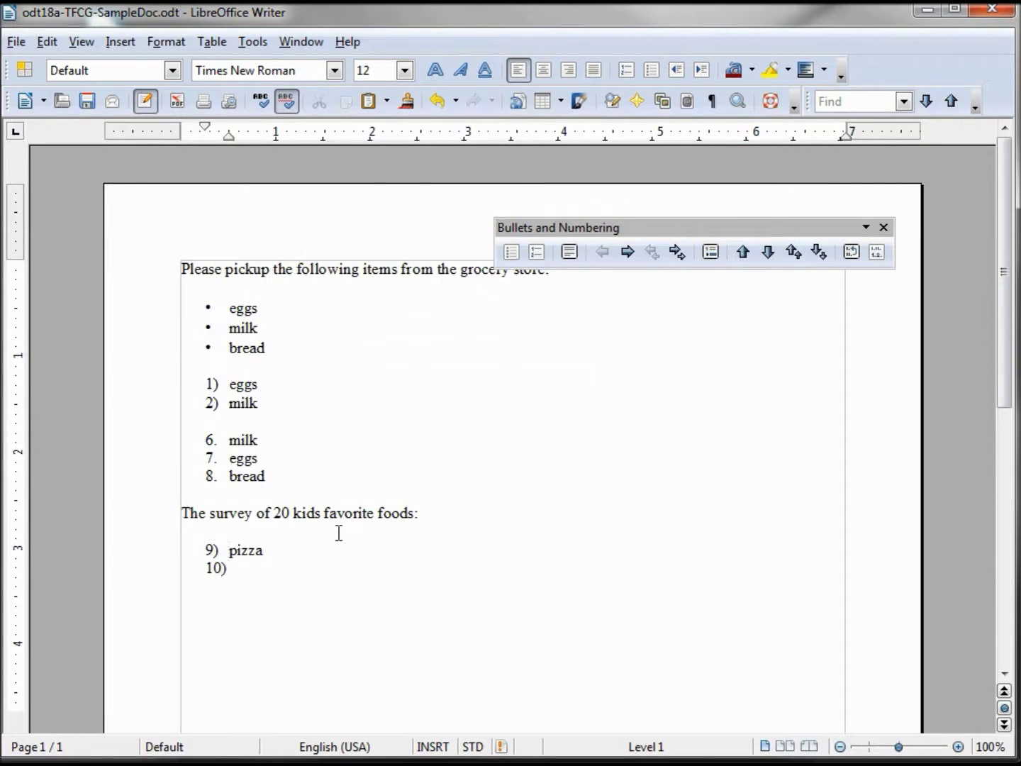
key("BackSpace")
key("BackSpace")
key("BackSpace")
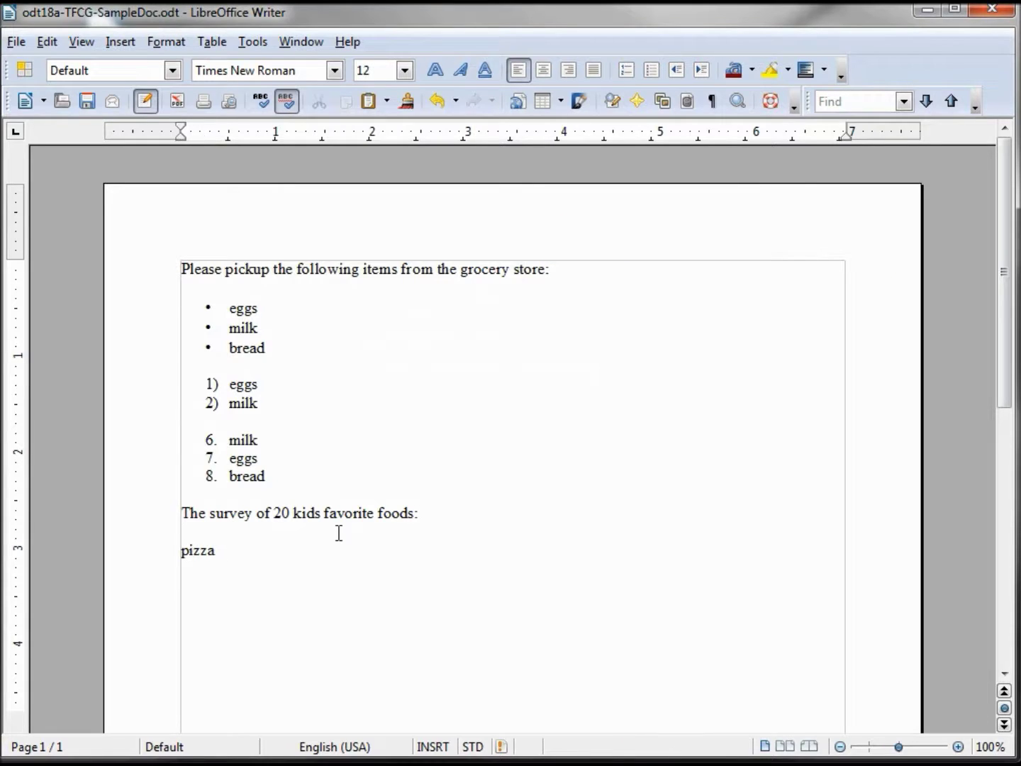
type("9) pizza ")
type("8)")
type(" ice cre")
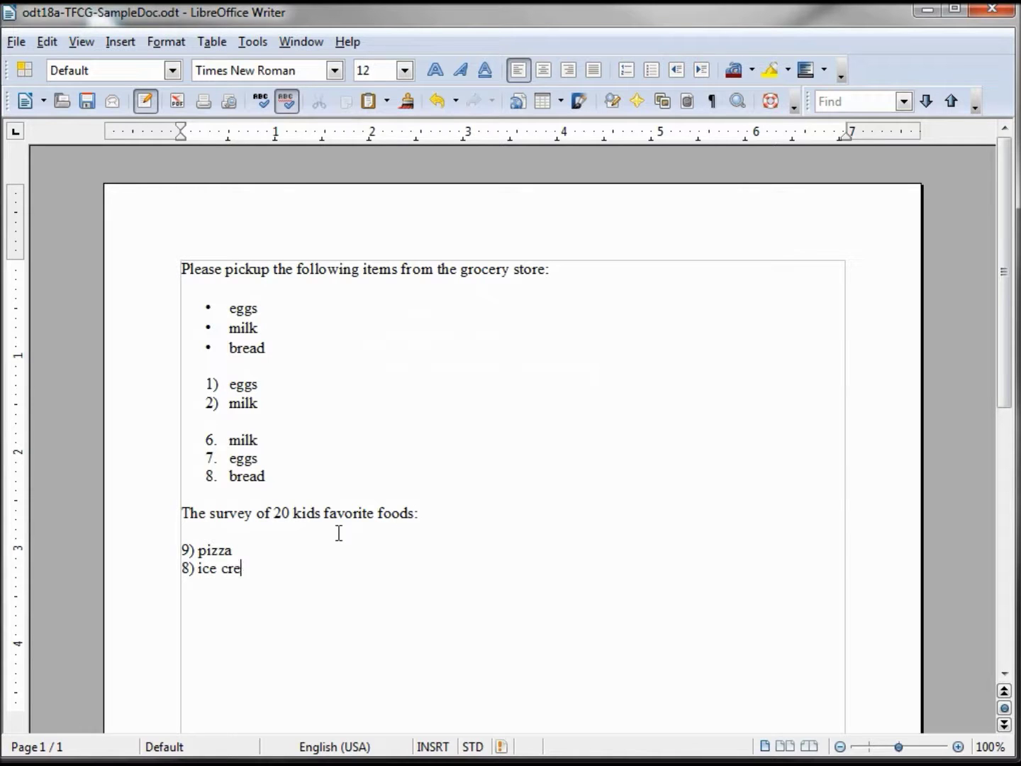
type("am")
- Add '8) ice cream' as plain text, then type 'pizza' and 'ice cream' on separate lines
key("Return")
type("pizza")
key("Return")
type("ice crea")
type("m")
- On the pizza and ice cream lines, toggle numbering, then toggle bullets on and off
key("shift+Up")
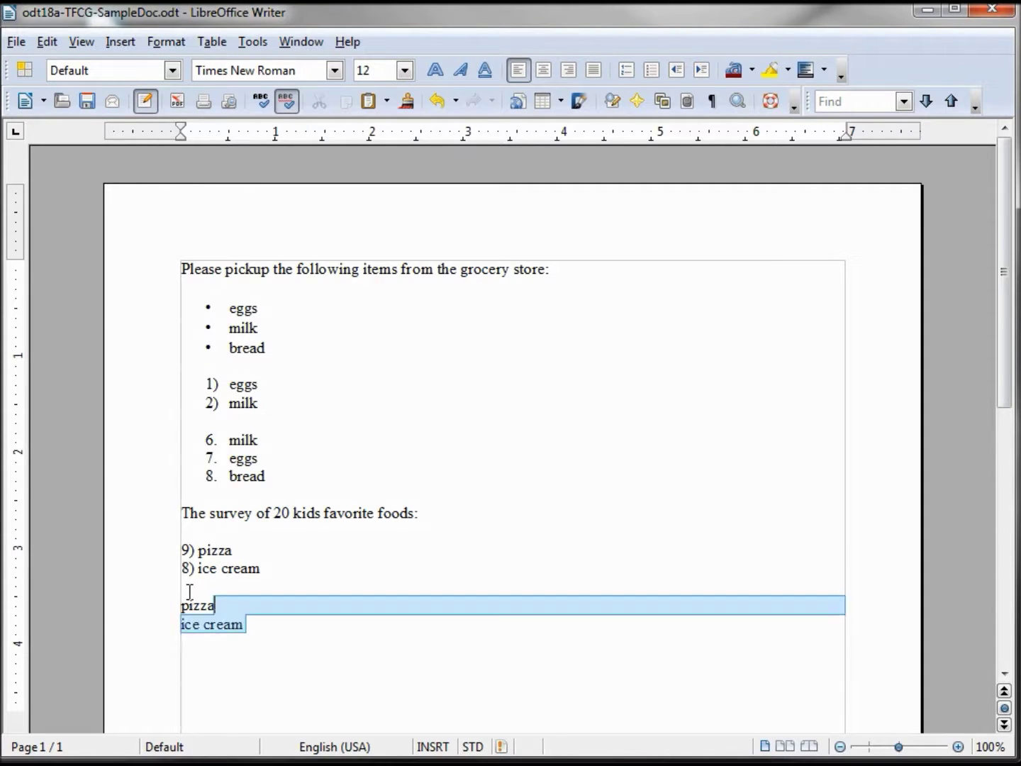
key("shift+Up")
key("shift+Down")
left_click(628, 72)
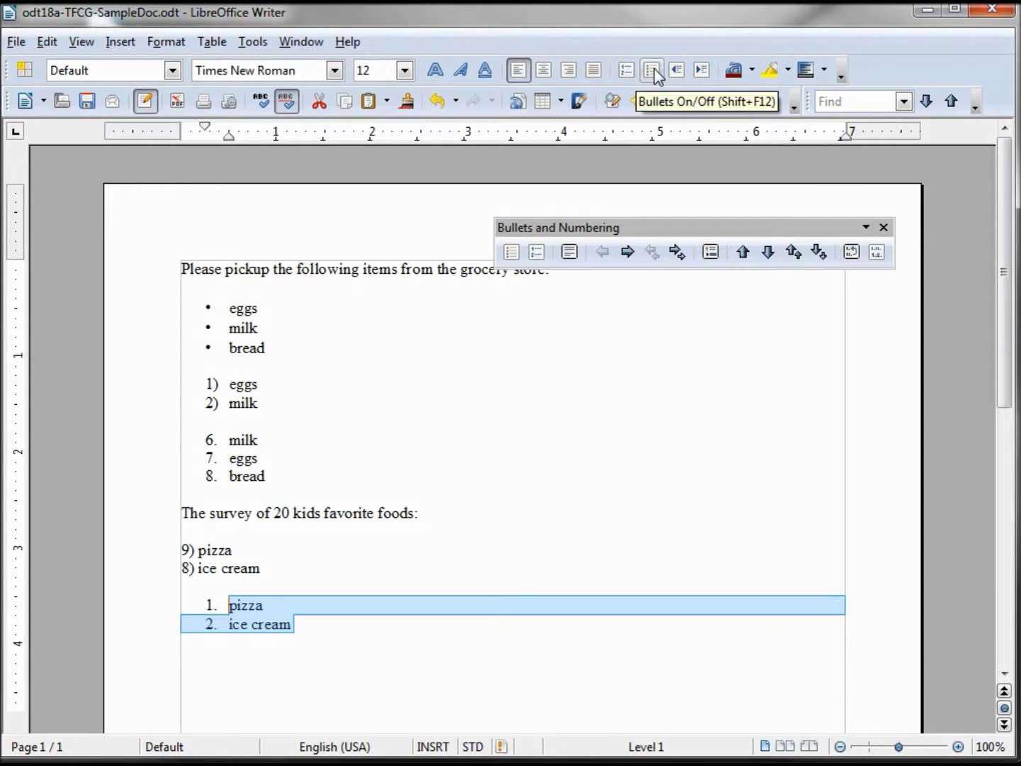
left_click(656, 76)
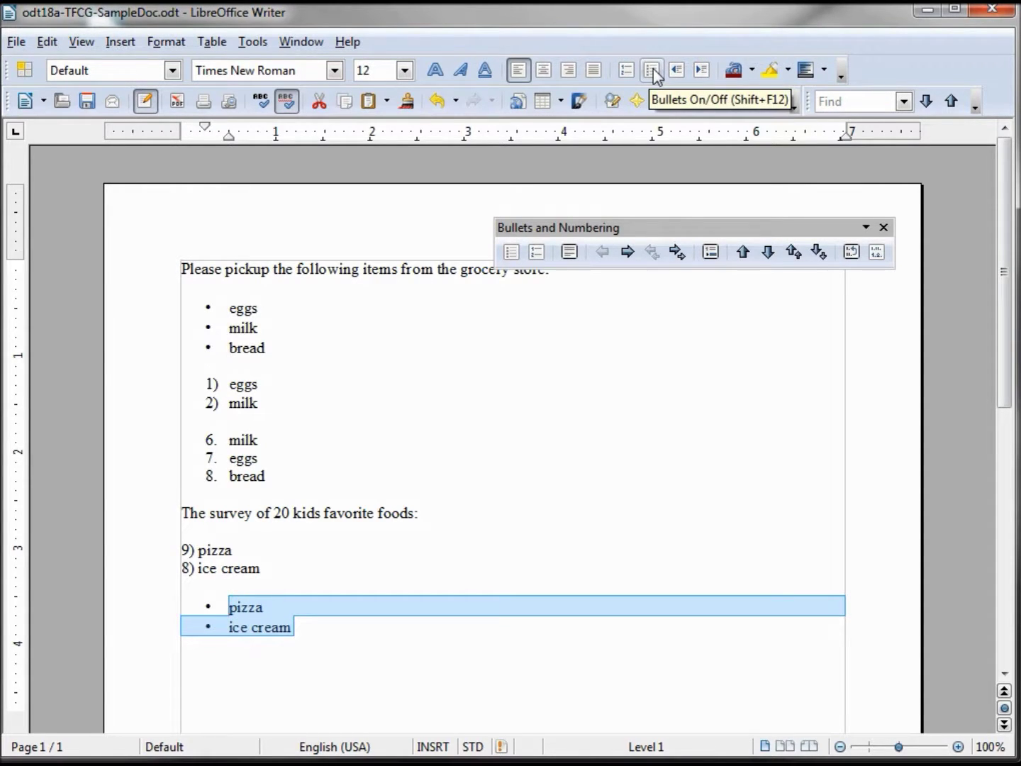
left_click(655, 76)
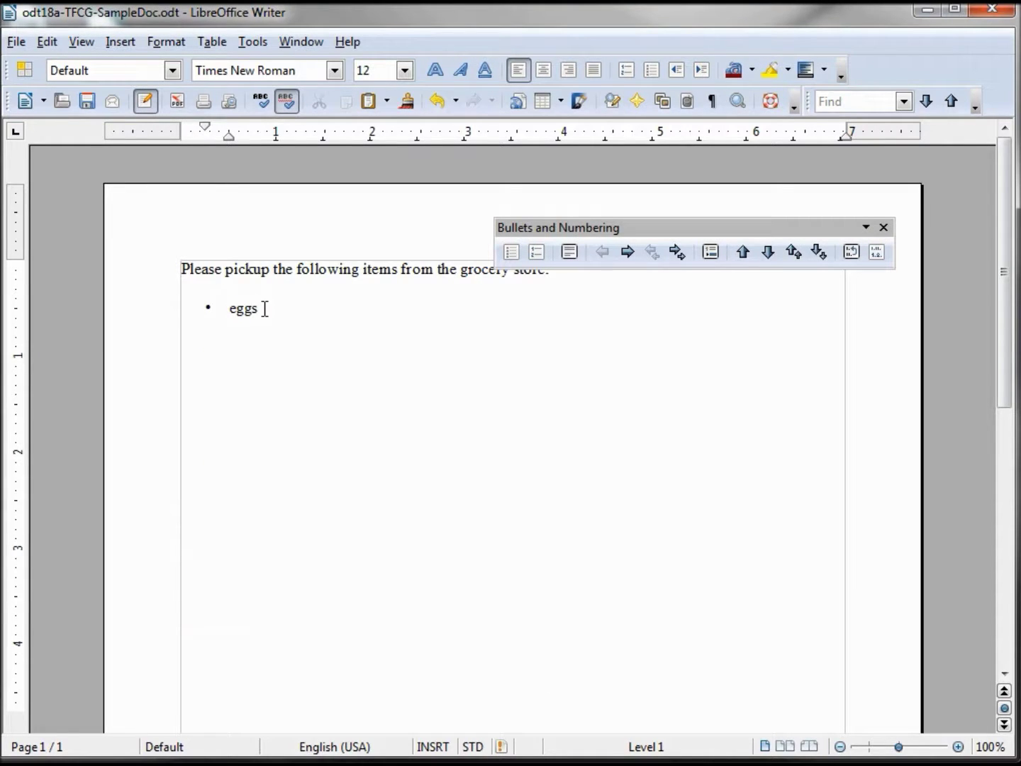
- Add bulleted 'milk' and 'juice' items below 'eggs', with empty lines between them
key("Return")
key("Return")
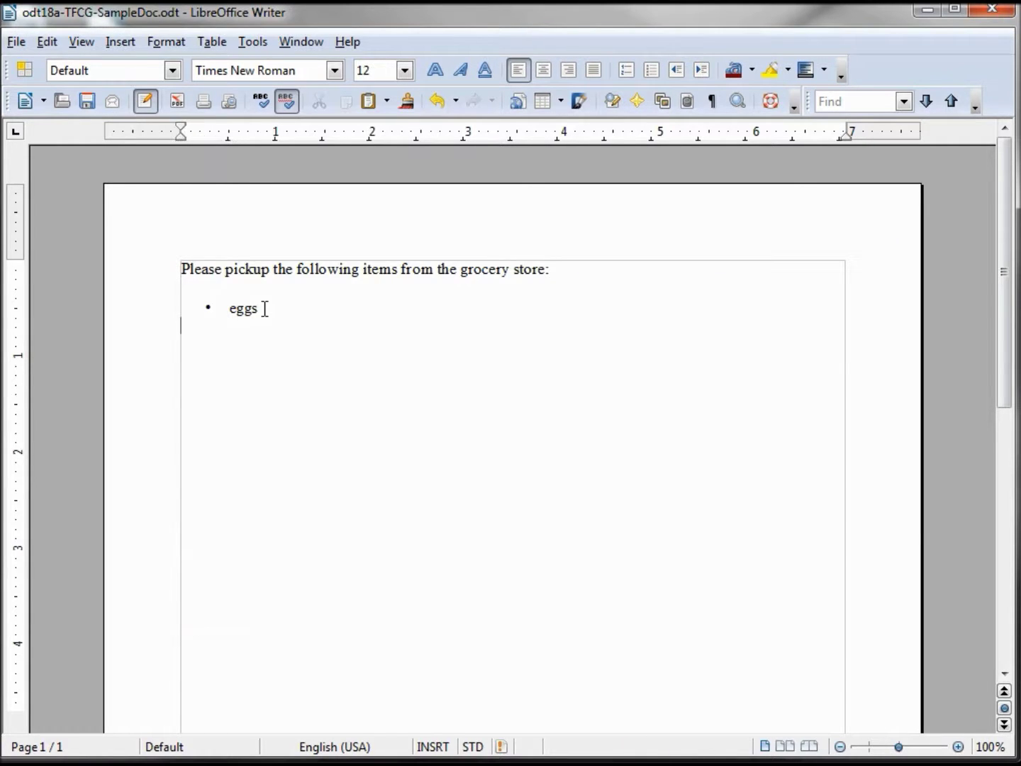
key("Return")
type("* ")
type("milk")
key("Return")
key("Return")
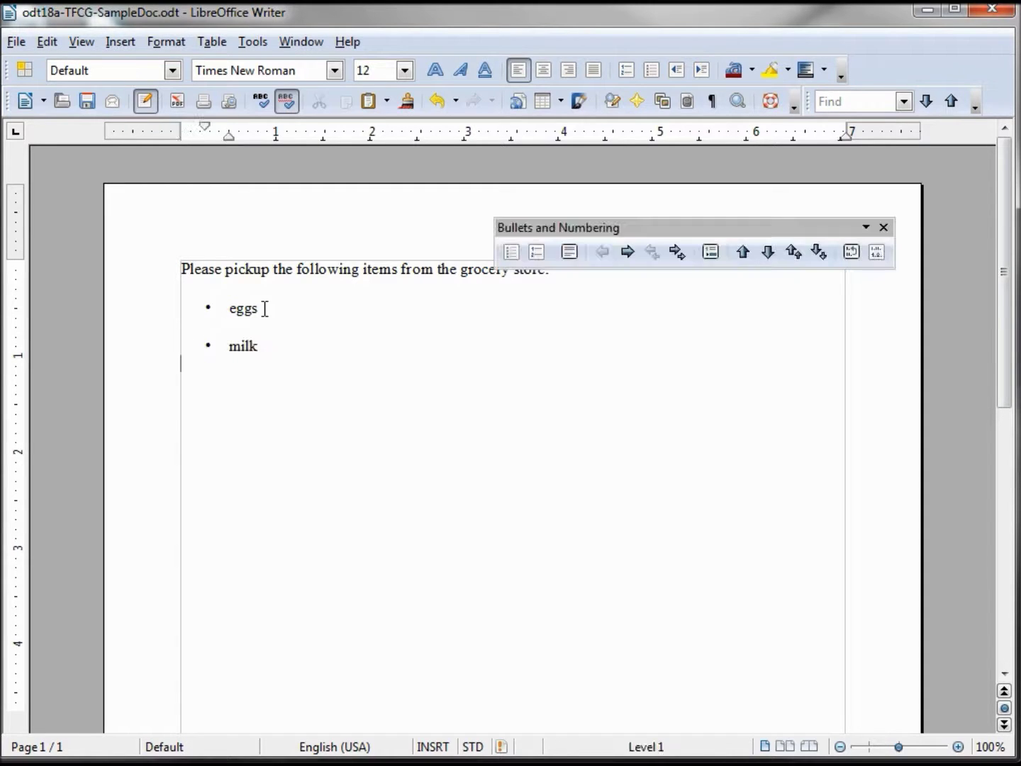
type("*")
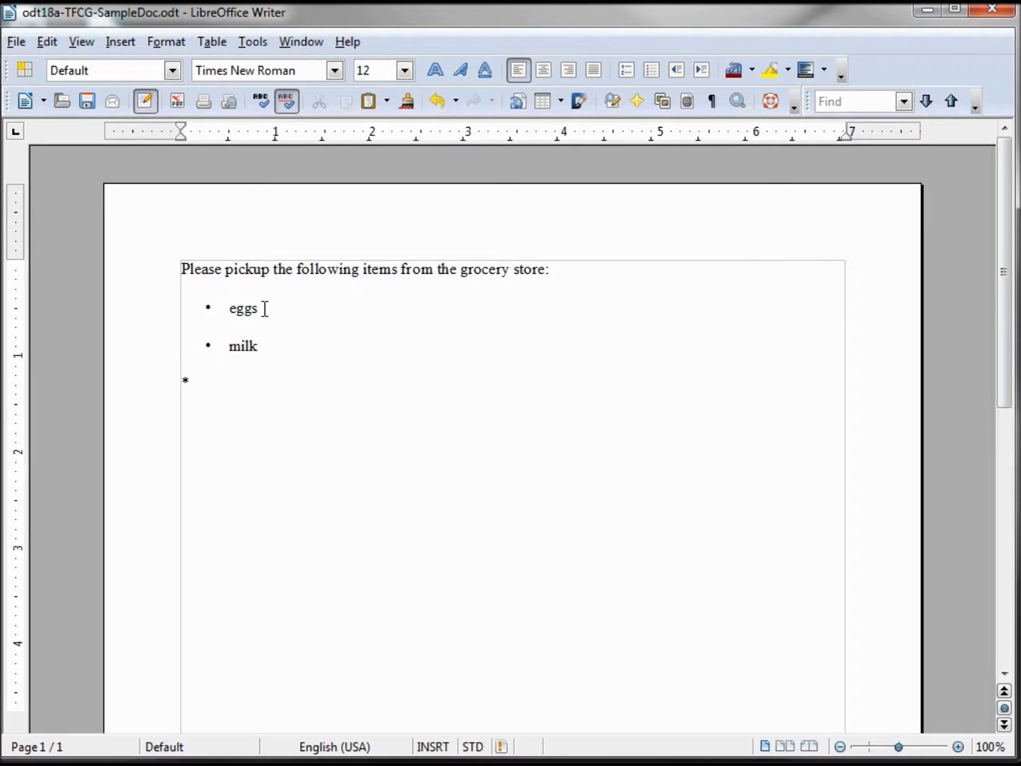
type(" juice")
key("Return")
key("Return")
- Show formatting marks and delete the blank paragraphs around the eggs, milk and juice bullets
left_click(714, 102)
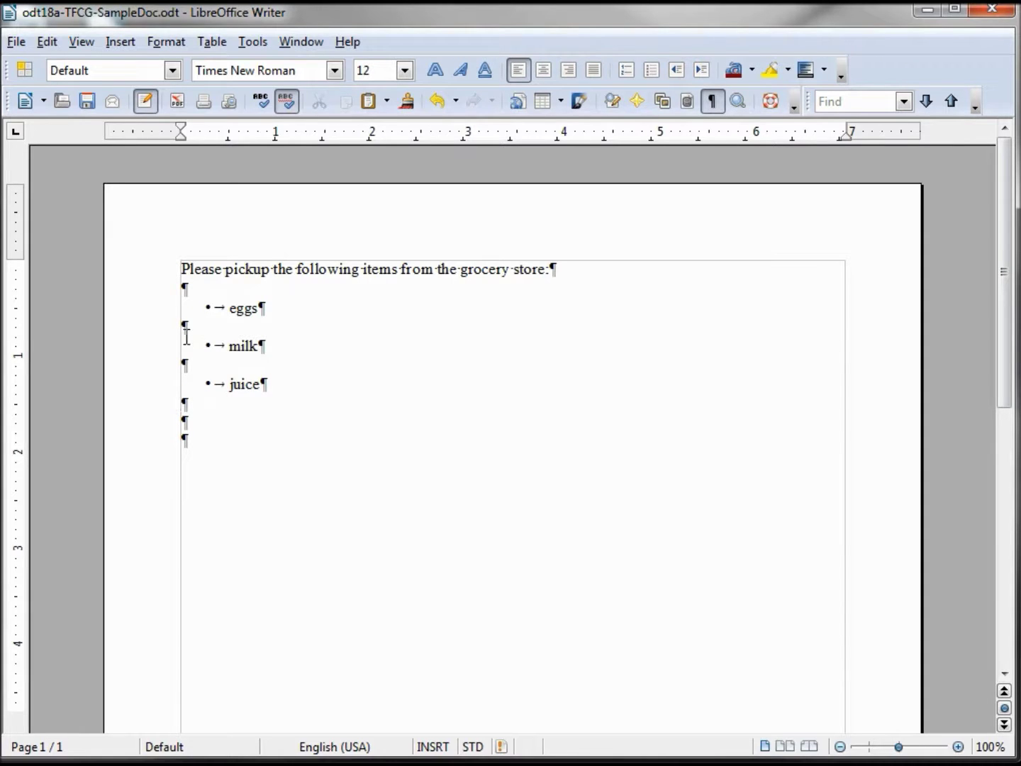
key("Delete")
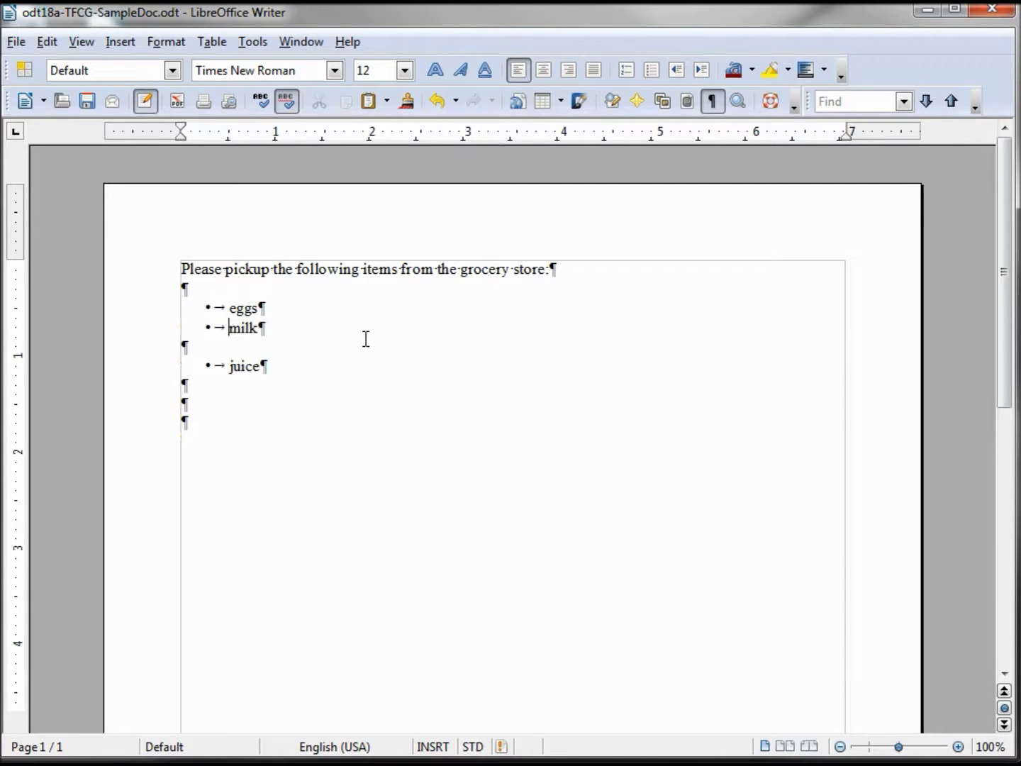
key("Down")
key("Delete")
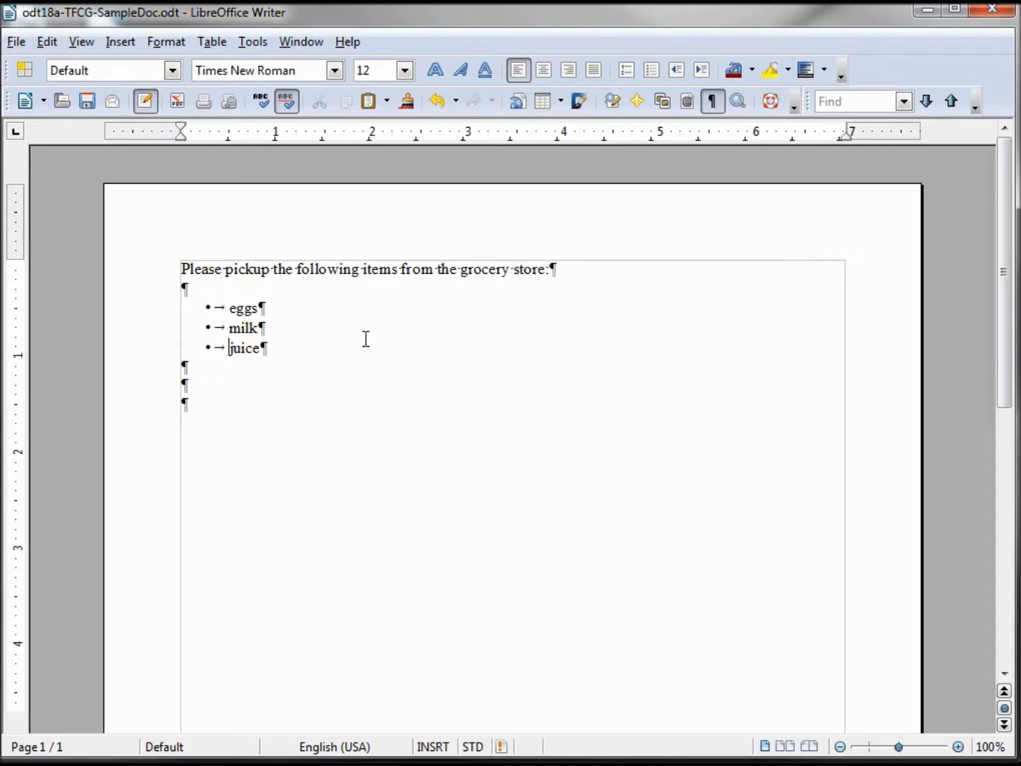
key("Down")
key("Down")
key("Delete")
left_click_drag(263, 350, 190, 309)
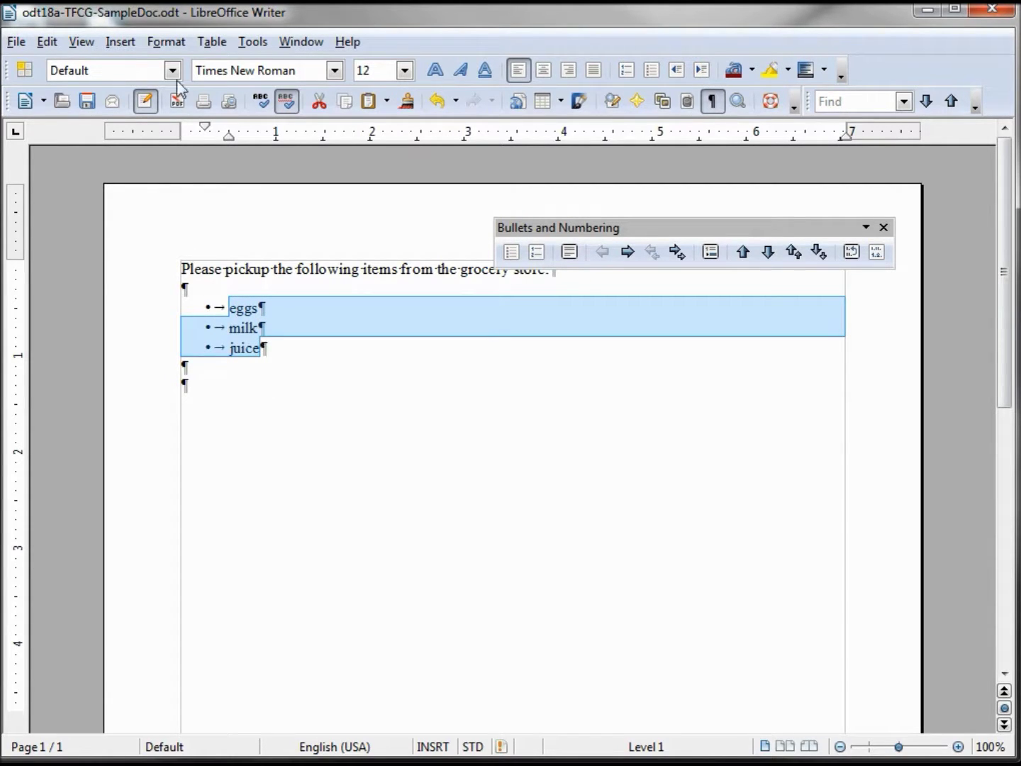
- Give the eggs, milk and juice paragraphs 0.06" spacing above and below
left_click(167, 43)
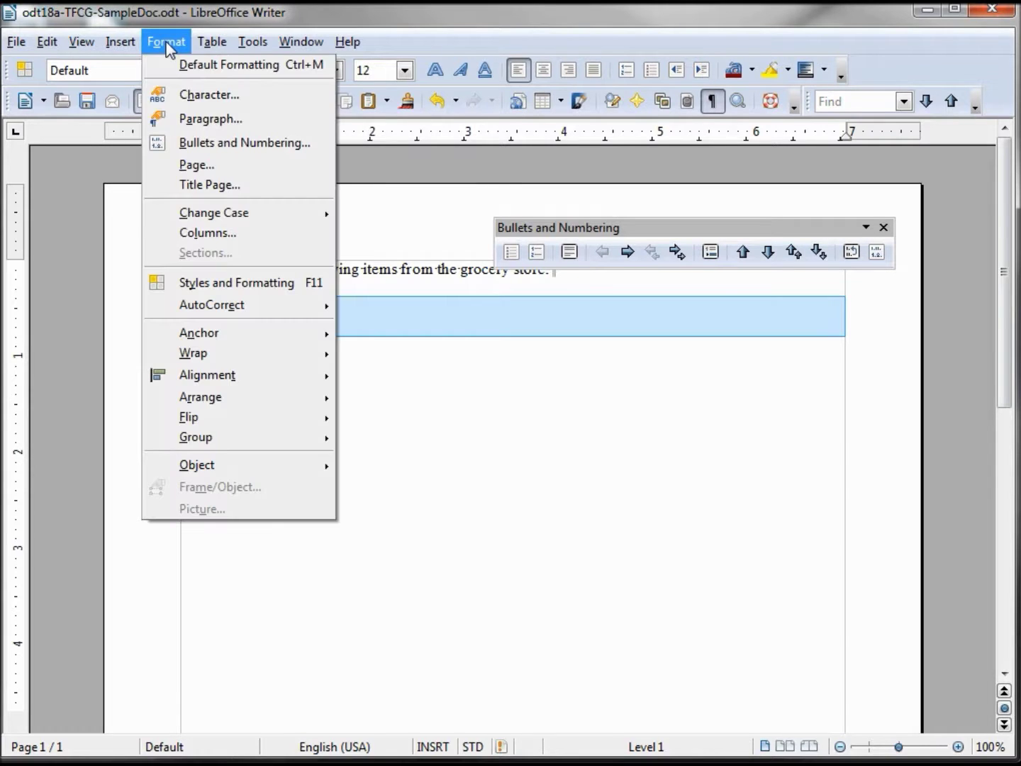
left_click(205, 119)
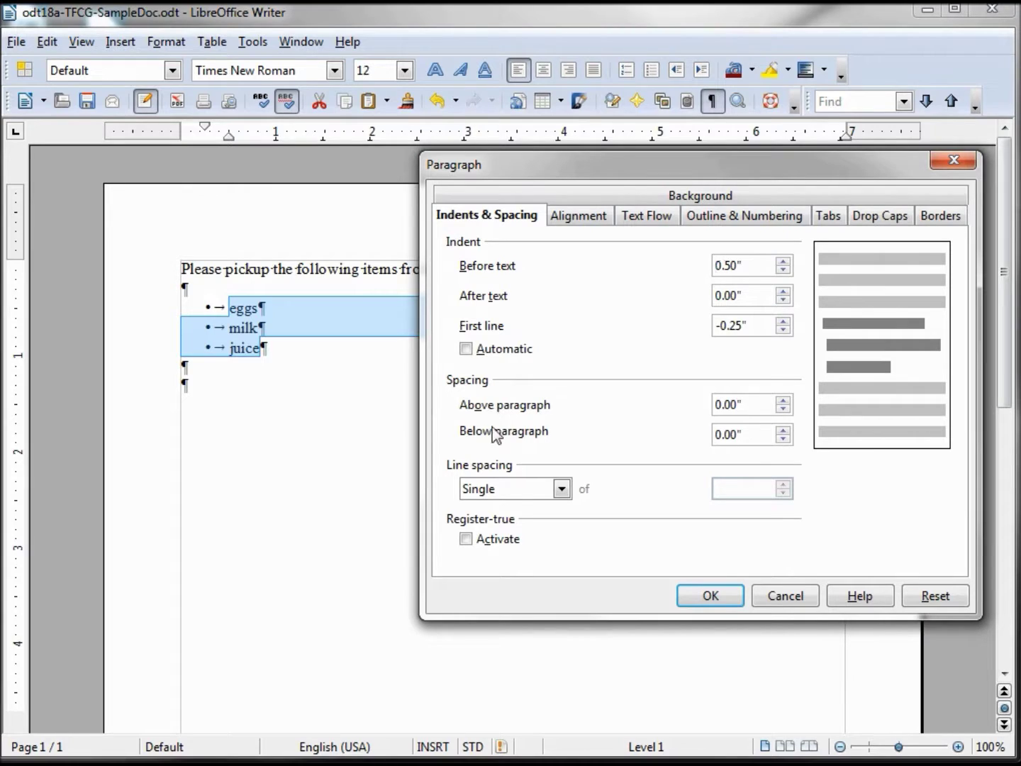
left_click(783, 400)
left_click(784, 429)
left_click(783, 399)
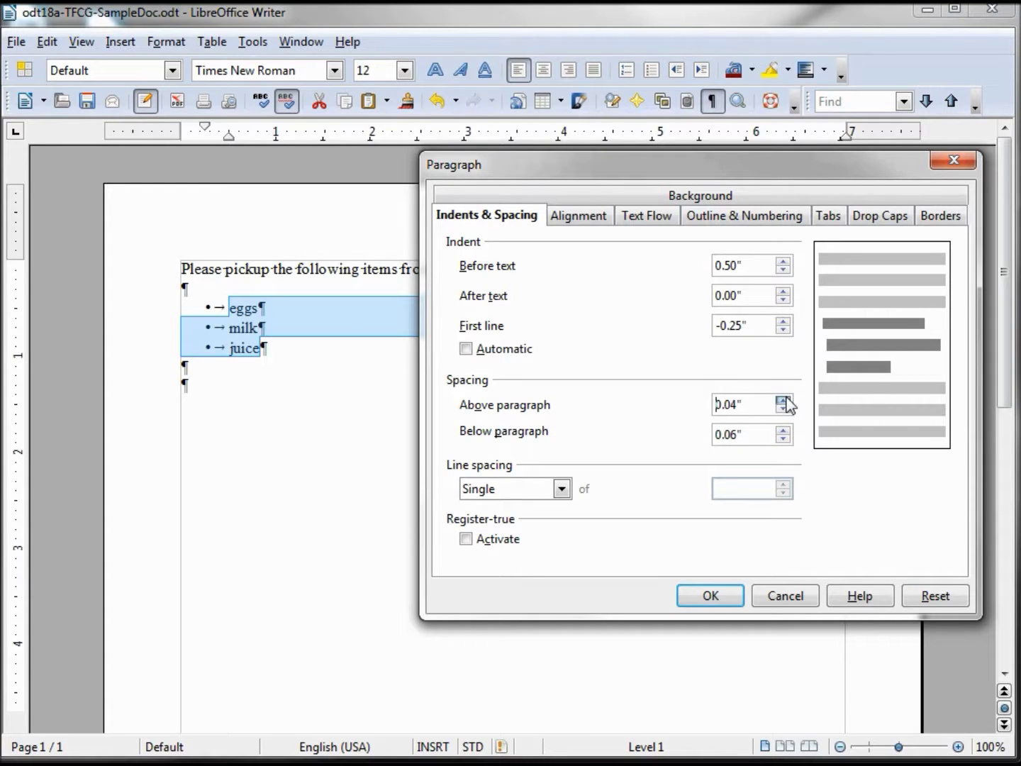
left_click(705, 597)
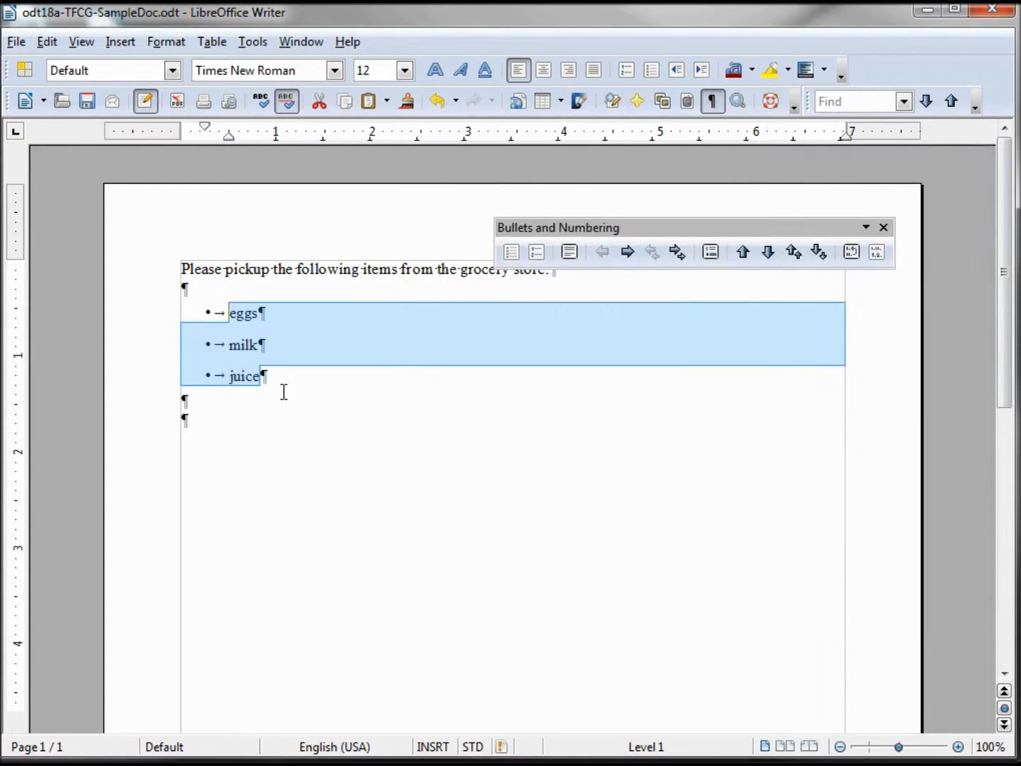
left_click(284, 390)
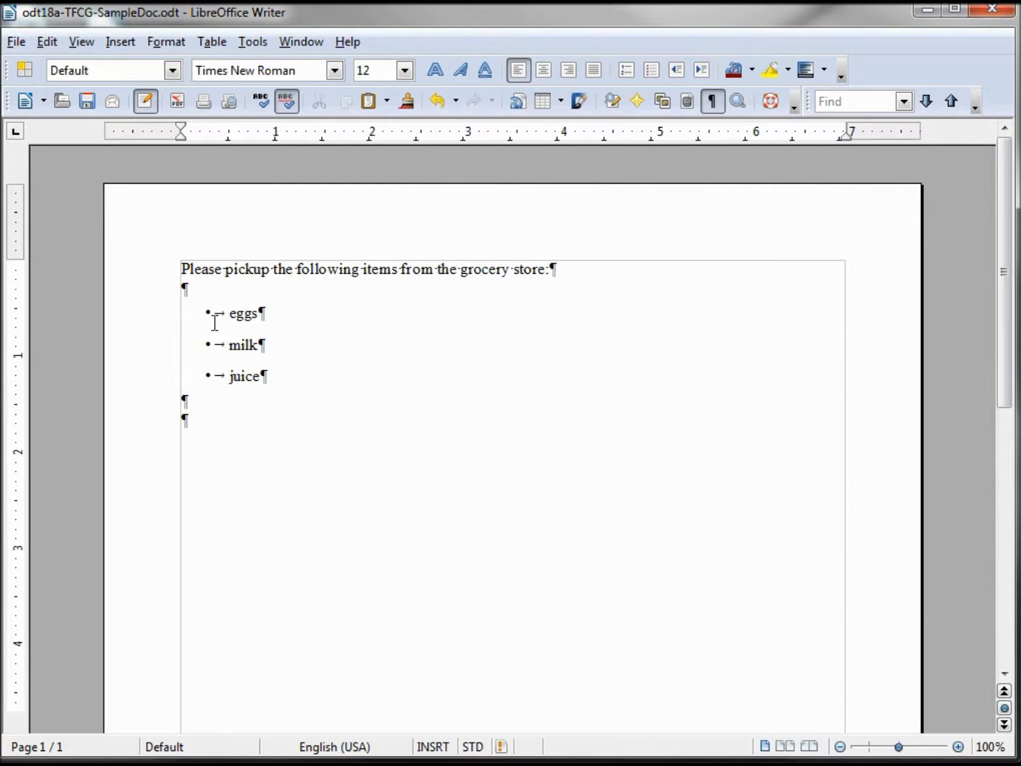